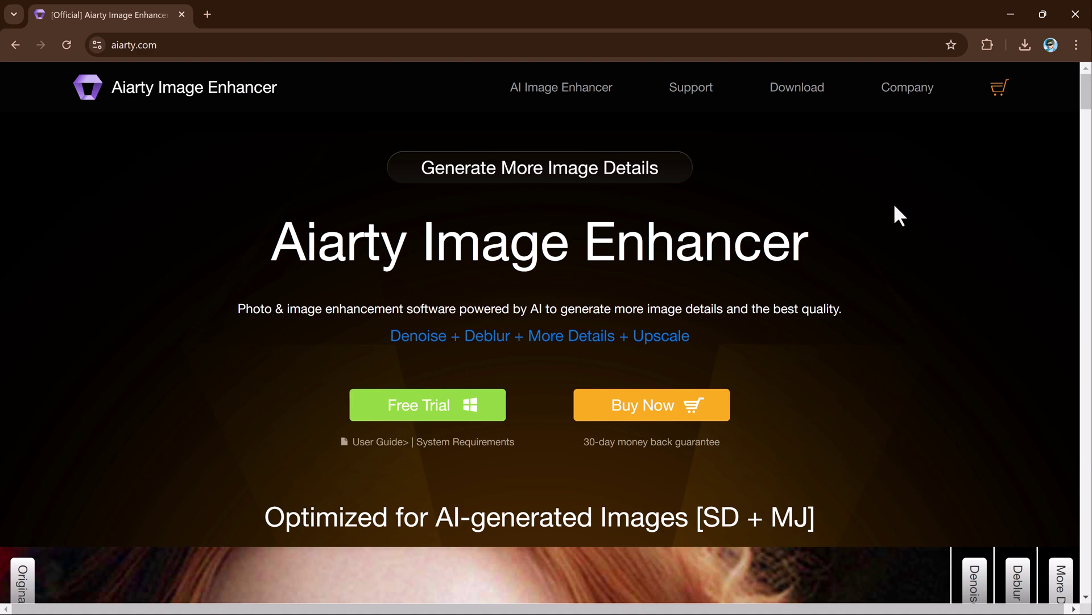
Scroll the aiarty.com homepage in Chrome down to the News and Hot Topics section
scroll(893, 215, "down", 7)
scroll(898, 215, "down", 4)
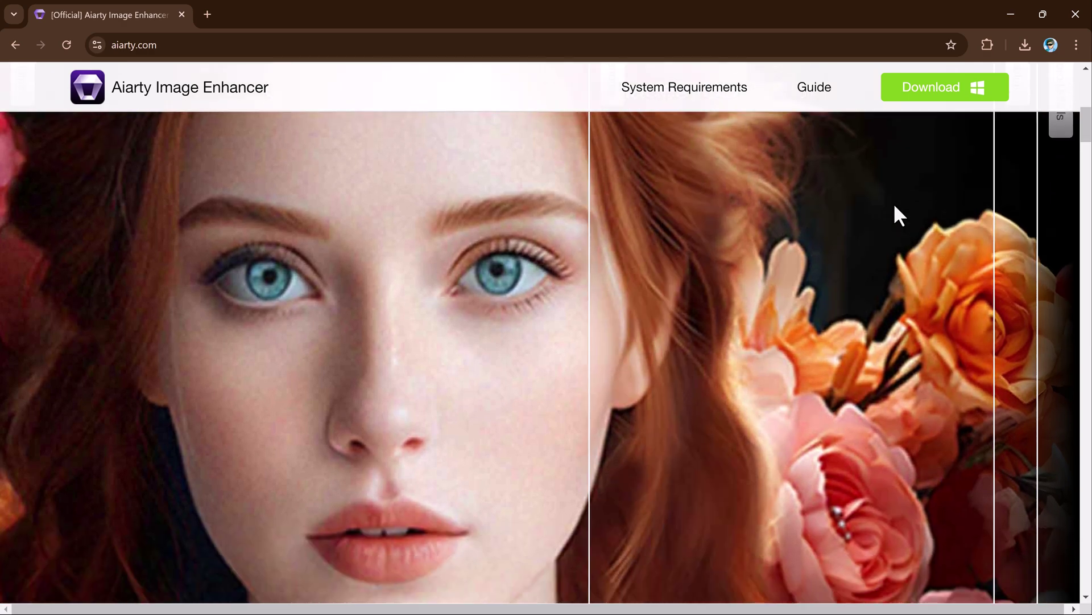
scroll(895, 205, "down", 1)
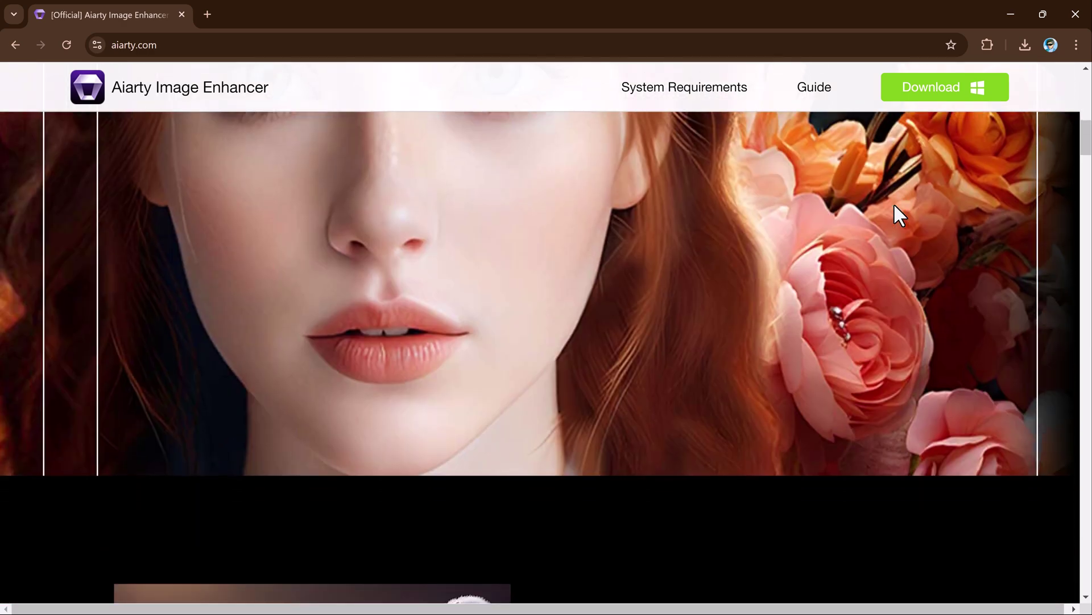
scroll(894, 205, "down", 1)
scroll(894, 205, "down", 2)
scroll(895, 206, "down", 2)
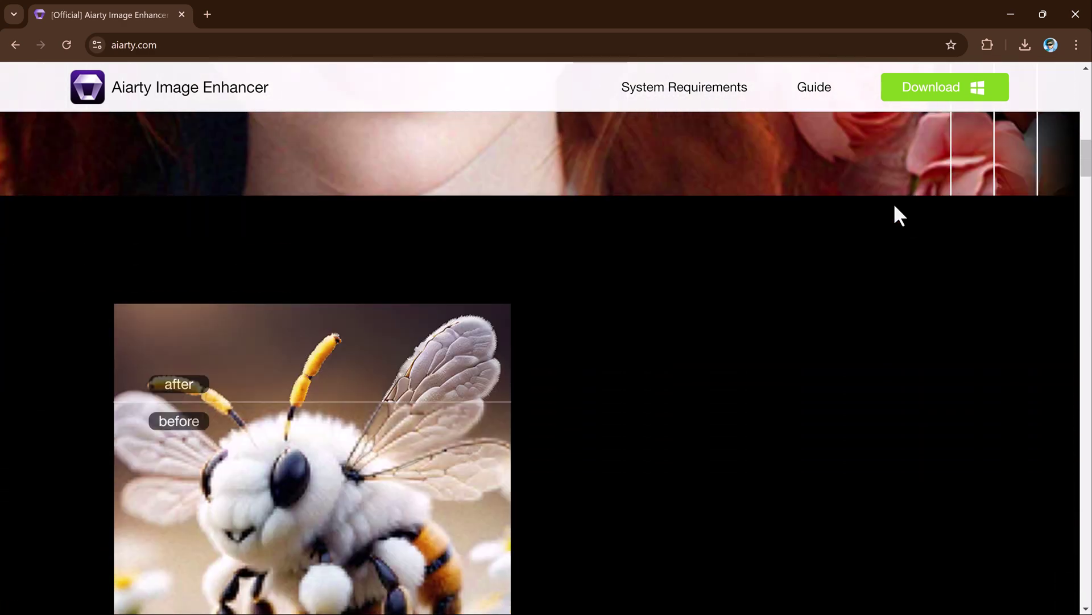
scroll(895, 206, "down", 2)
scroll(894, 206, "down", 1)
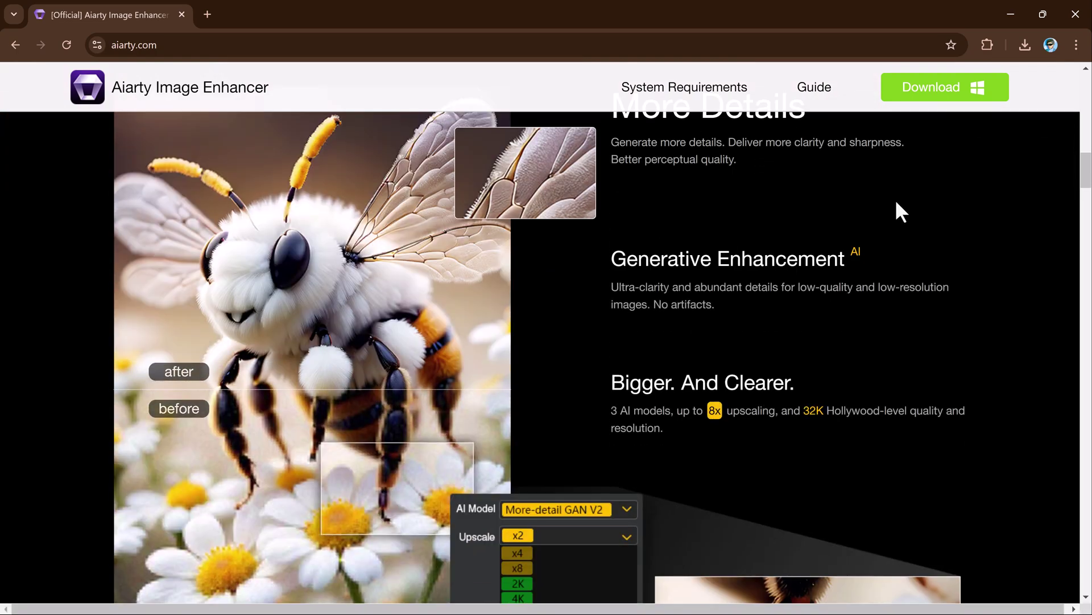
scroll(898, 204, "down", 5)
scroll(897, 204, "down", 5)
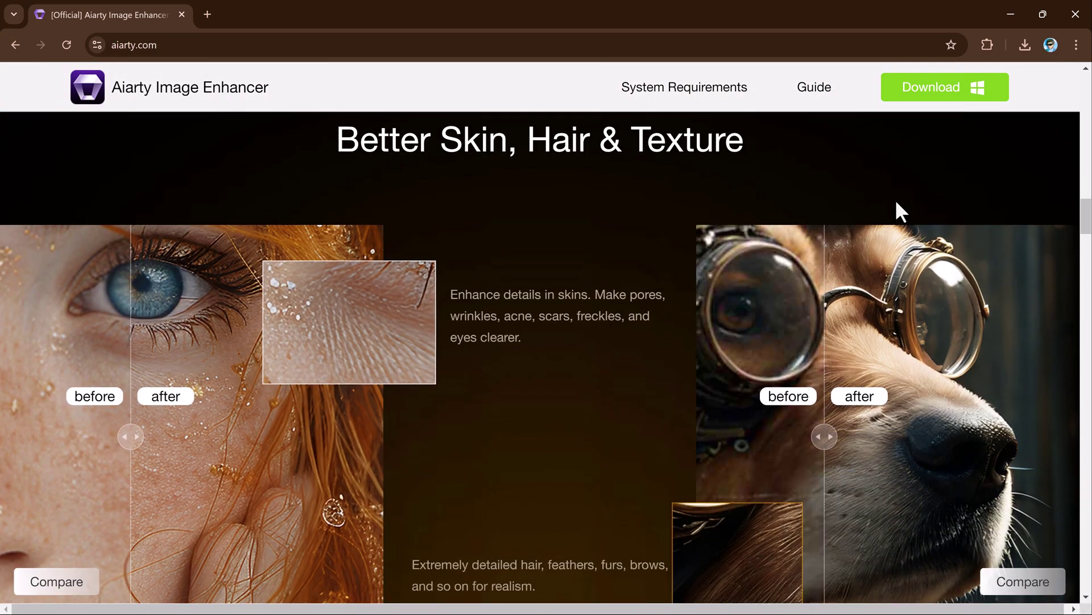
scroll(897, 202, "down", 4)
scroll(904, 204, "down", 5)
scroll(905, 204, "down", 2)
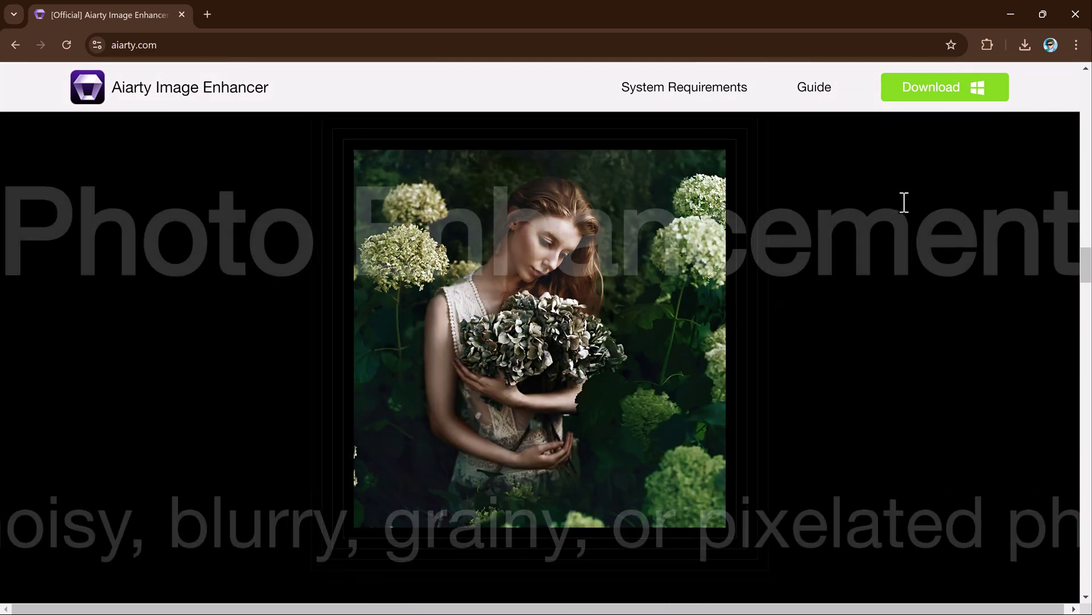
scroll(904, 204, "down", 2)
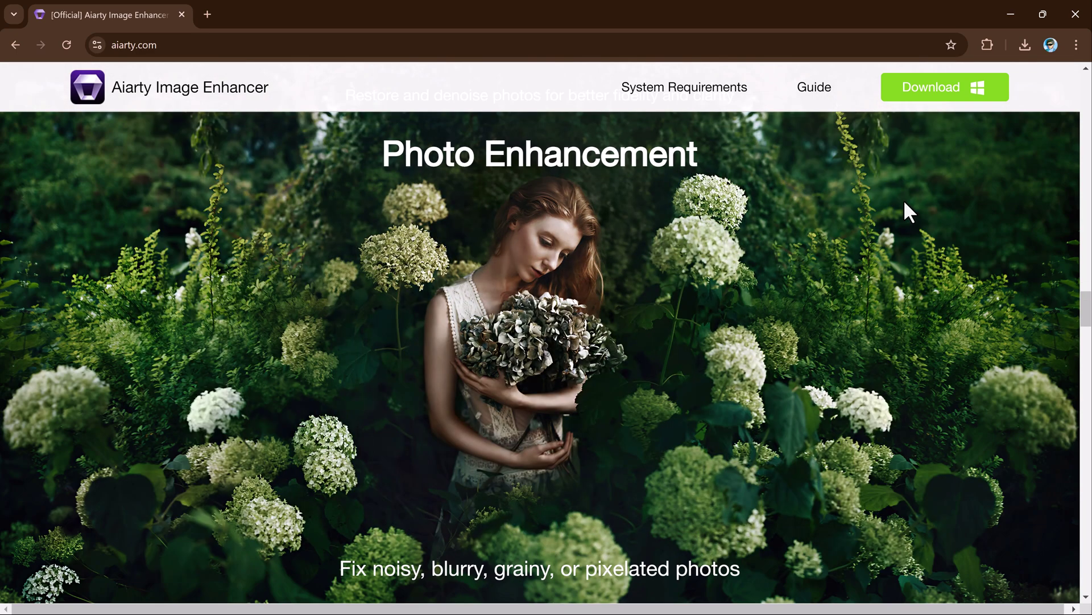
scroll(904, 203, "down", 3)
scroll(905, 203, "down", 2)
scroll(905, 203, "down", 2)
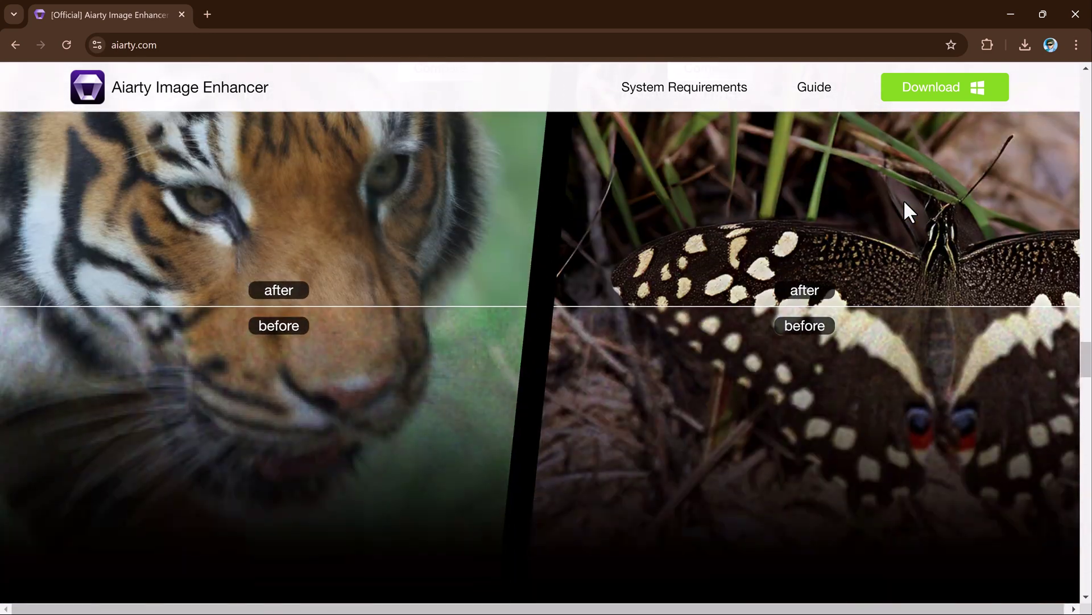
scroll(905, 203, "down", 2)
scroll(905, 204, "down", 3)
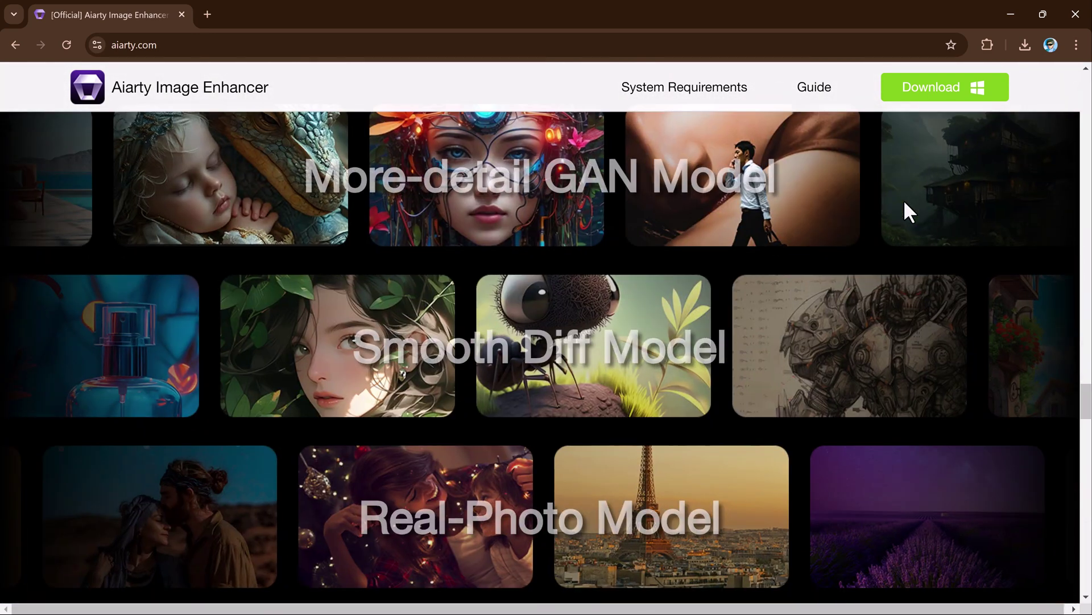
scroll(905, 203, "down", 2)
scroll(905, 203, "down", 3)
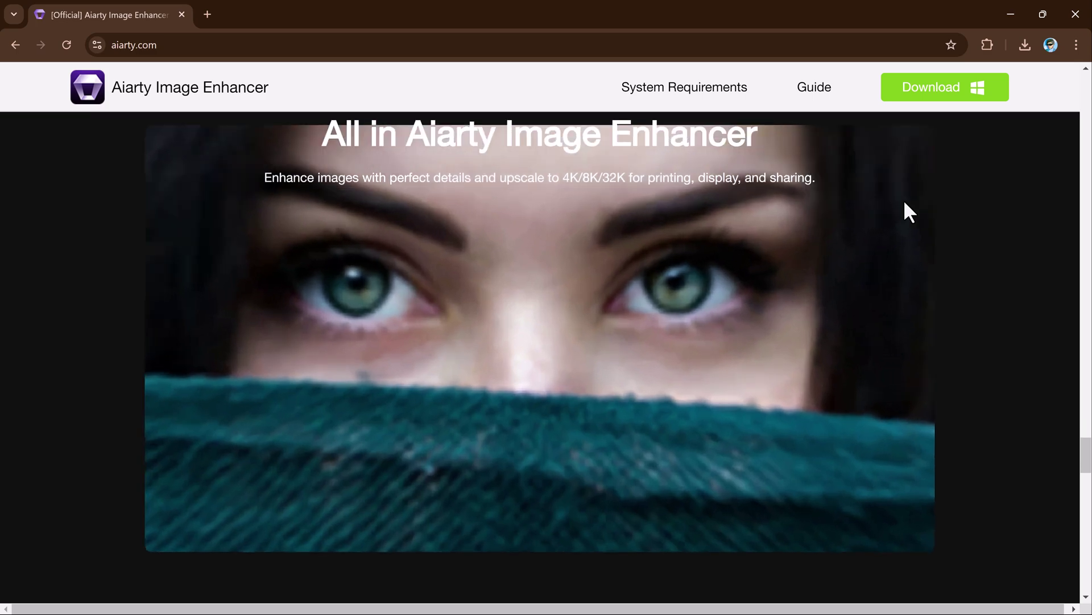
scroll(904, 203, "down", 5)
scroll(905, 203, "down", 10)
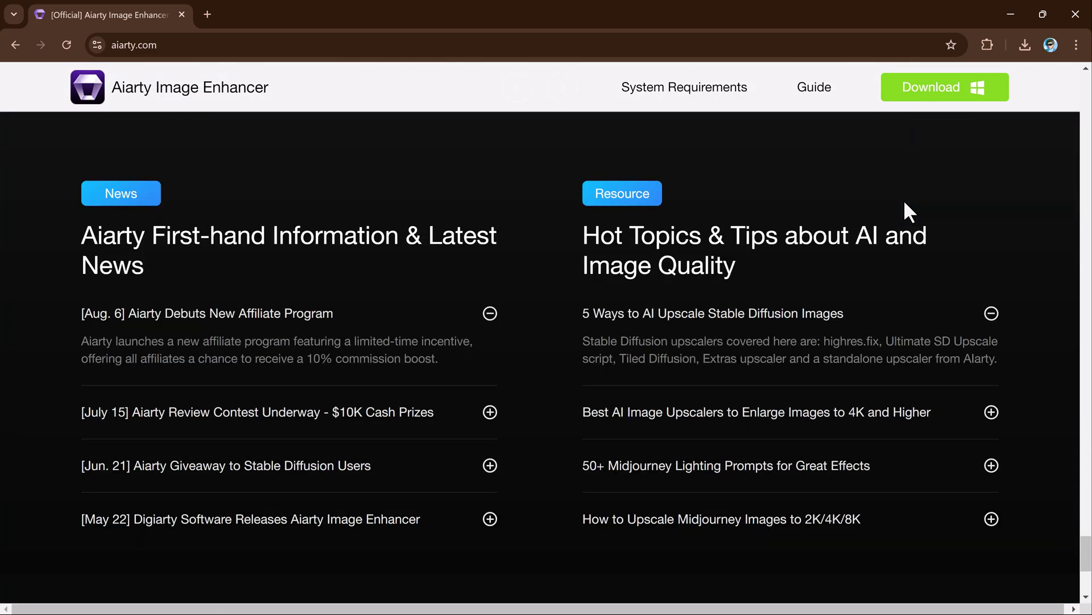
Jump back to the top of the aiarty.com page with Home
key("Home")
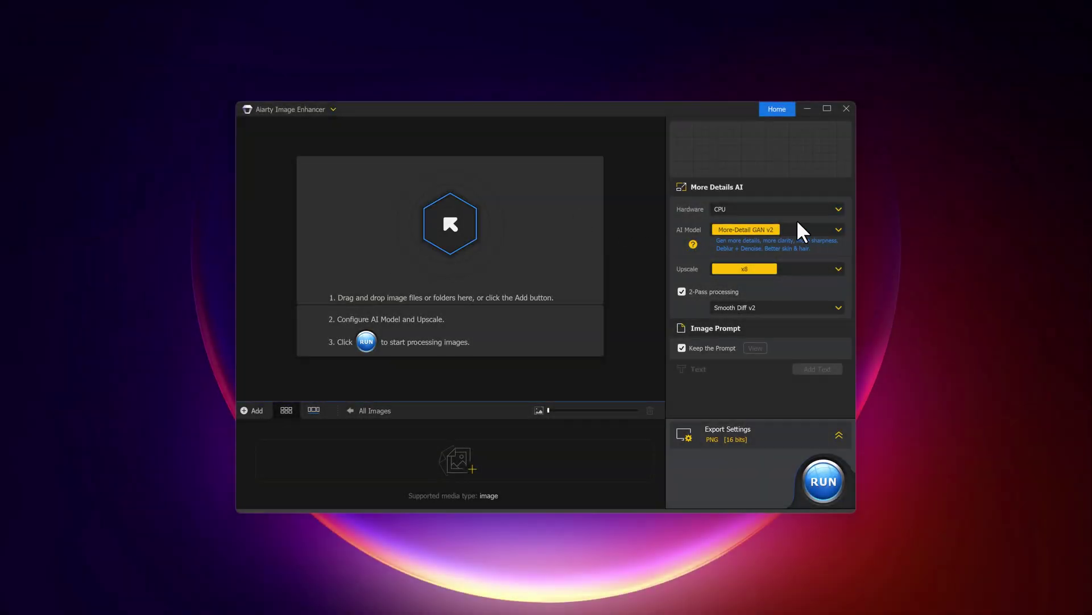
Import the WhatsApp portrait JPEG into the empty enhancer workspace
left_click(442, 239)
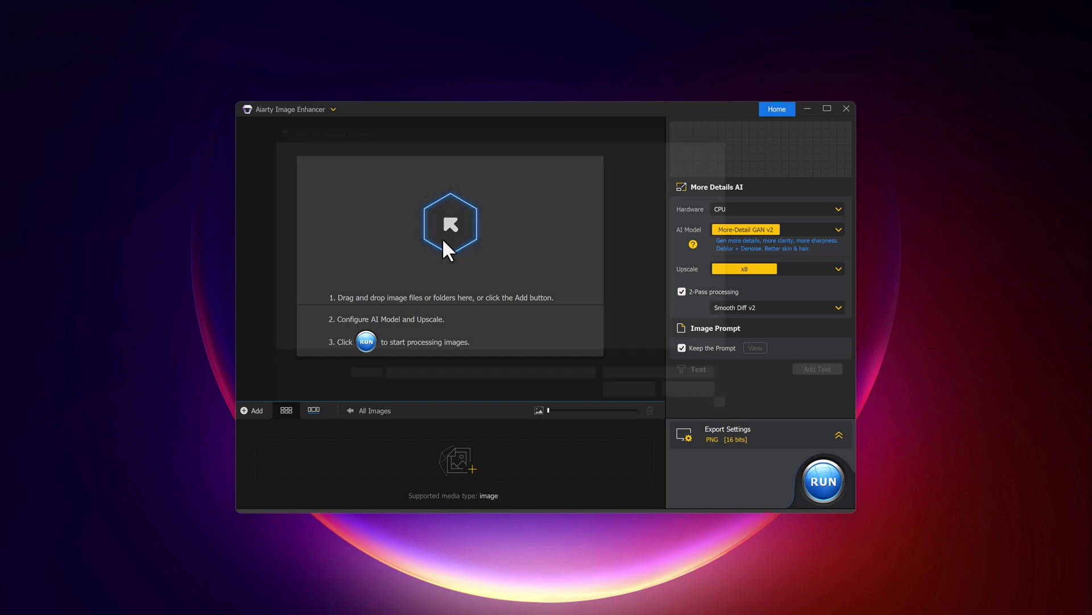
double_click(567, 218)
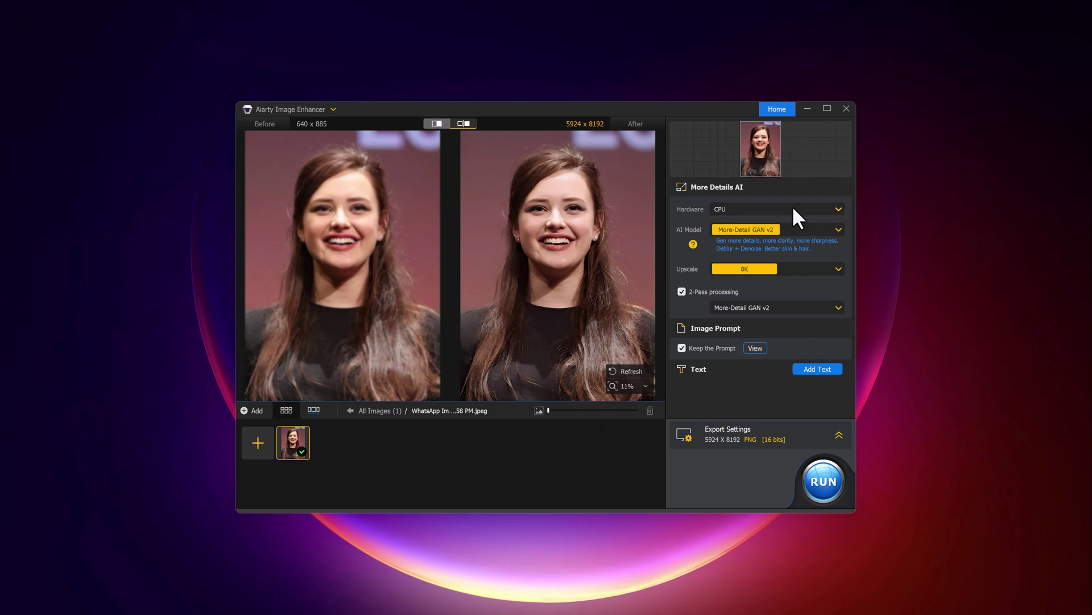
Set the processing hardware to Intel(R) UHD Graphics 630 instead of CPU
left_click(812, 209)
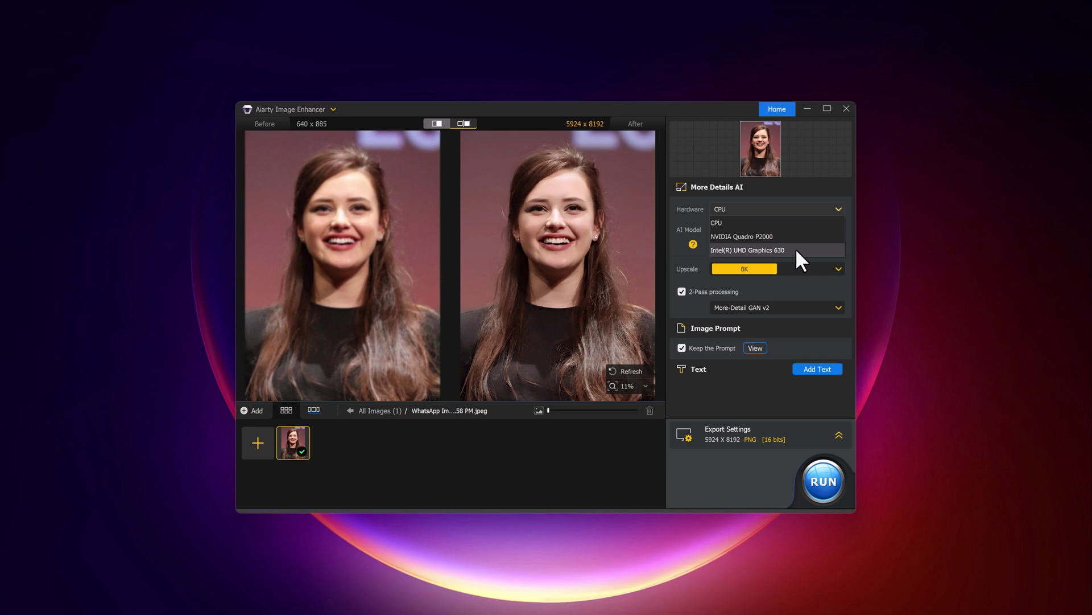
left_click(796, 249)
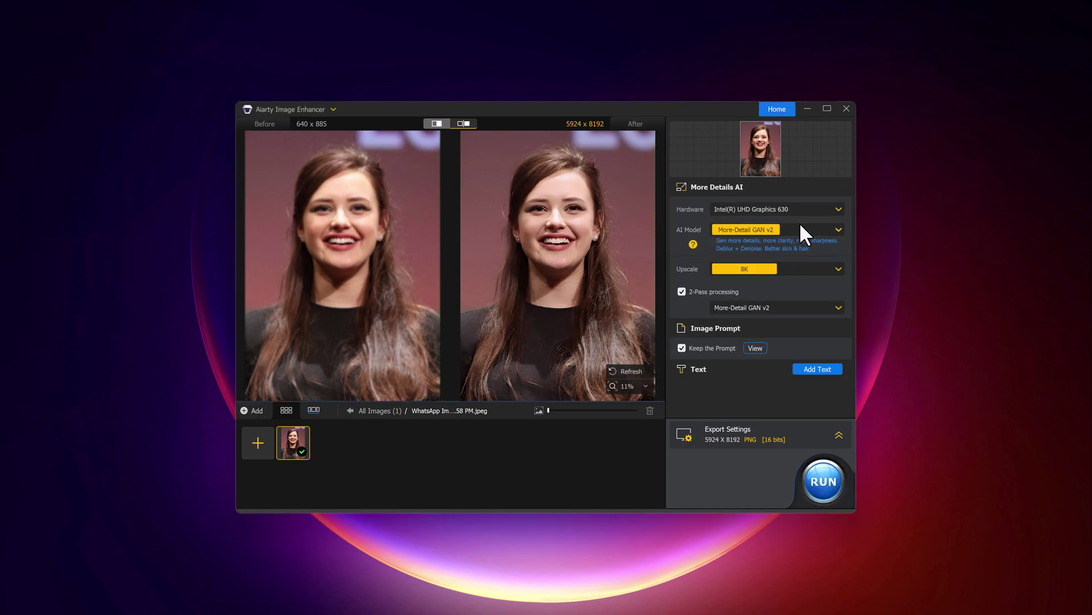
left_click(801, 229)
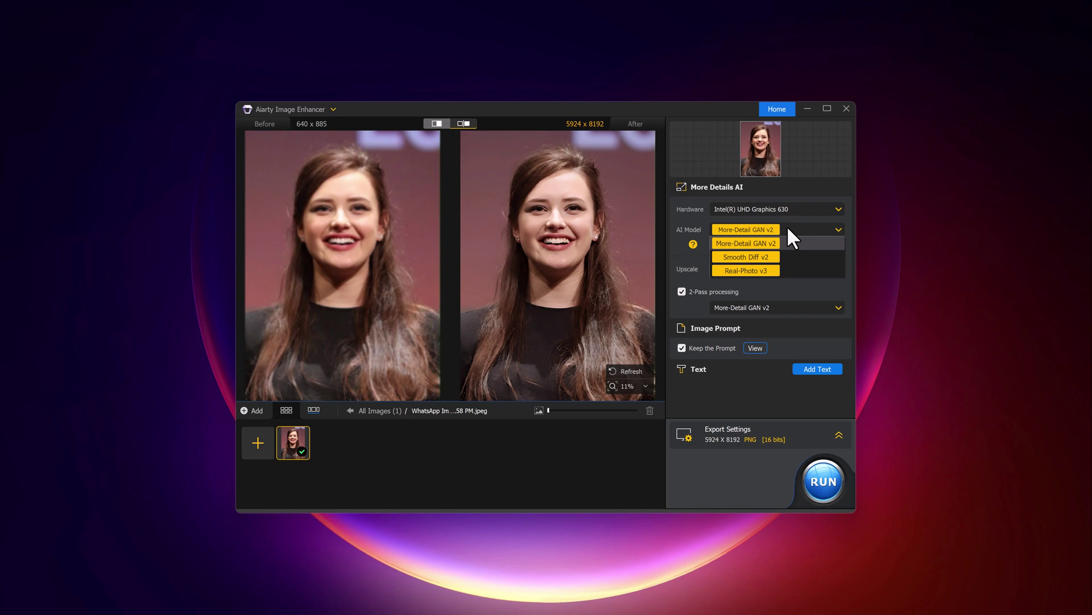
left_click(788, 228)
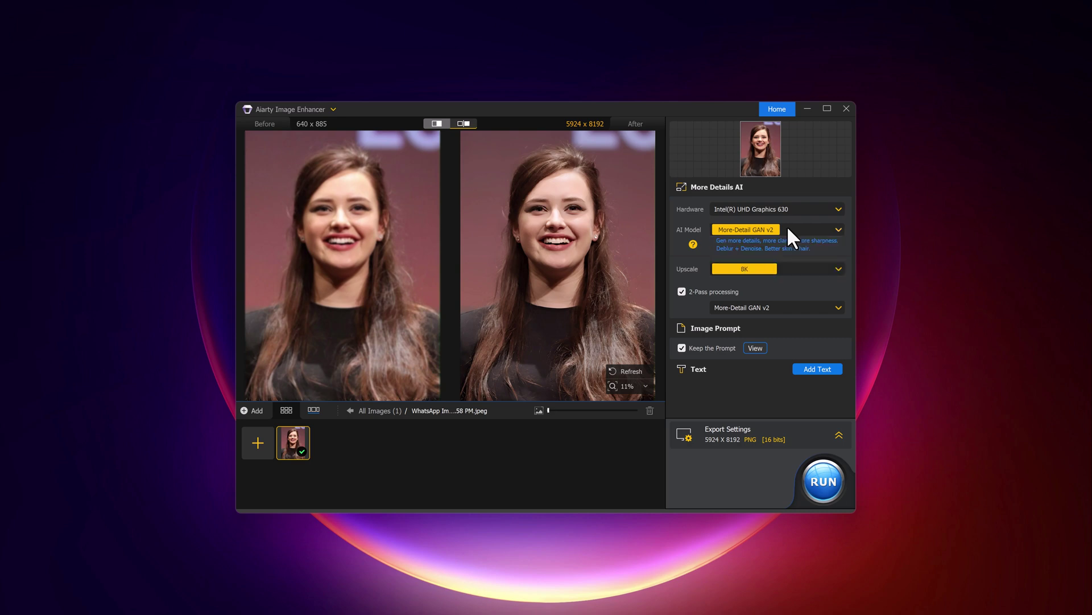
Use the Upscale size list to move the target from 8K to x8 (5120 x 7080)
left_click(789, 268)
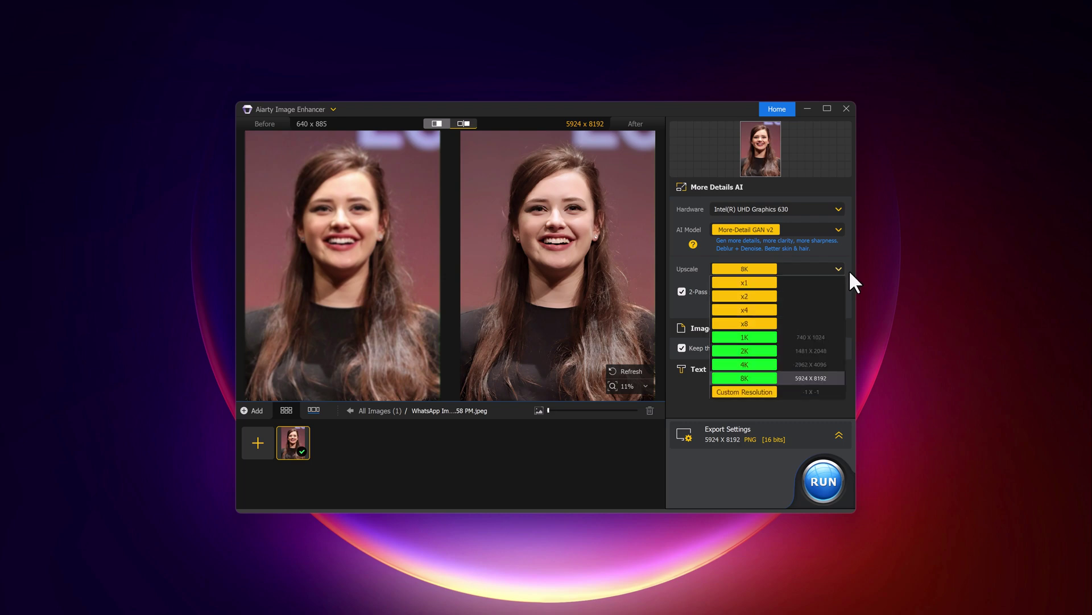
left_click(757, 381)
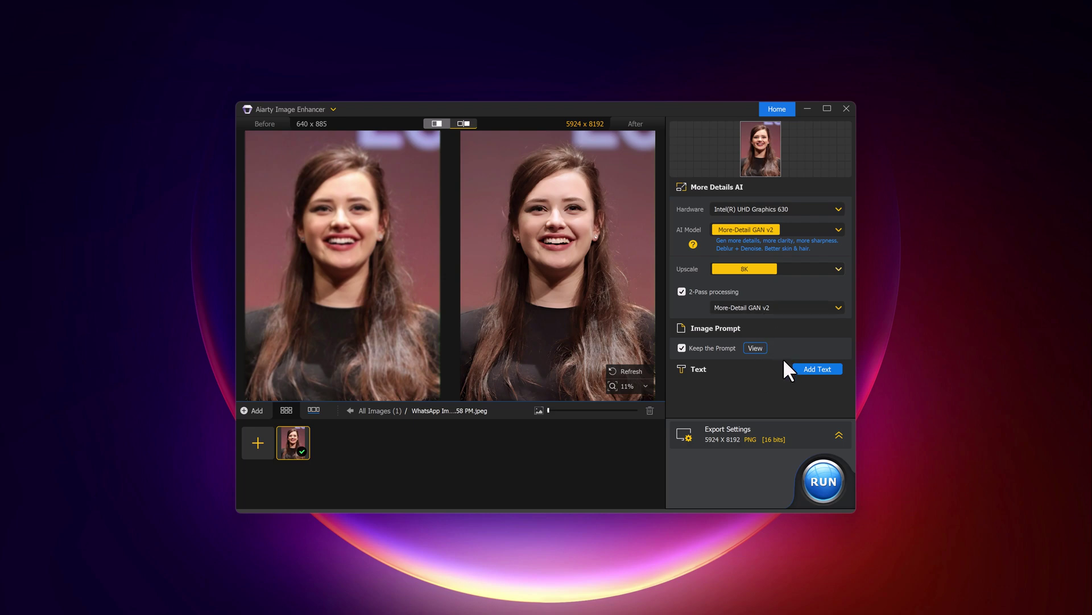
left_click(779, 265)
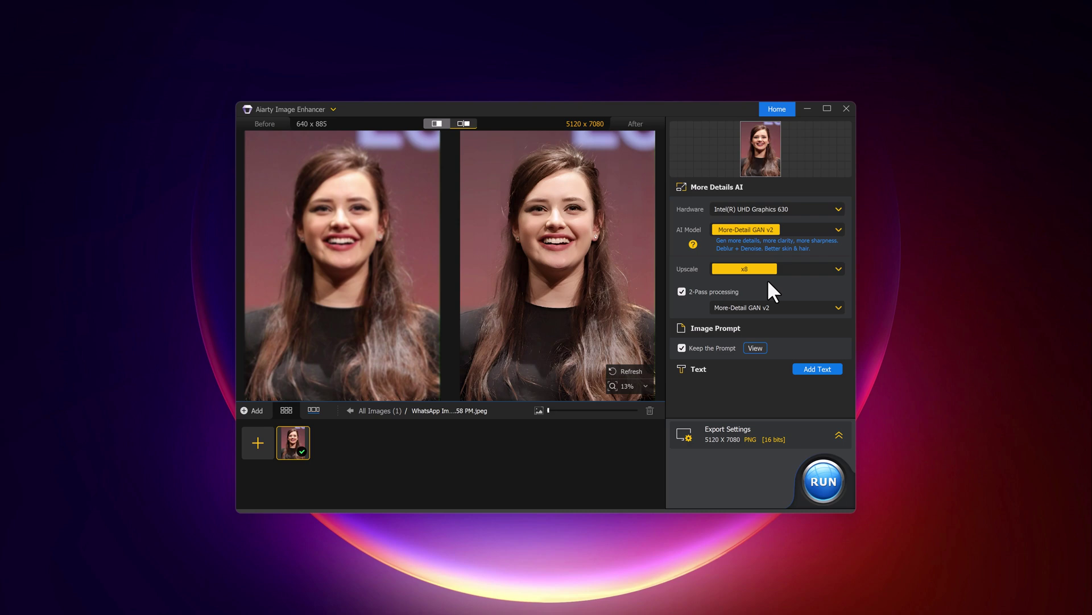
Uncheck 2-Pass so the preview re-renders with single-pass More-Detail GAN v2
left_click(682, 292)
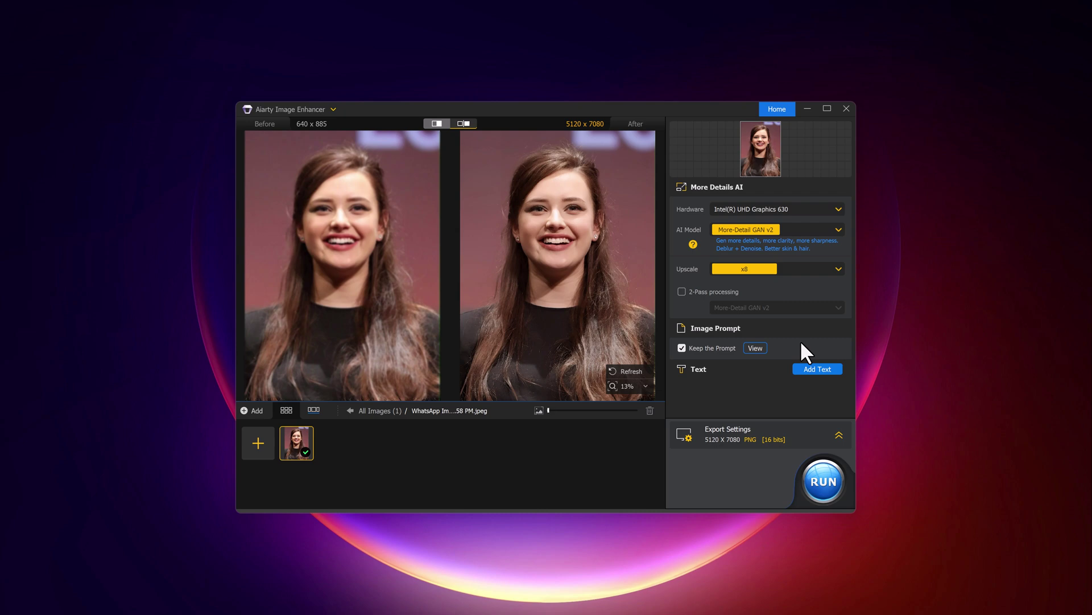
Expand Export Settings and run the PNG 16-bit export to the Aiarty Output folder
left_click(809, 430)
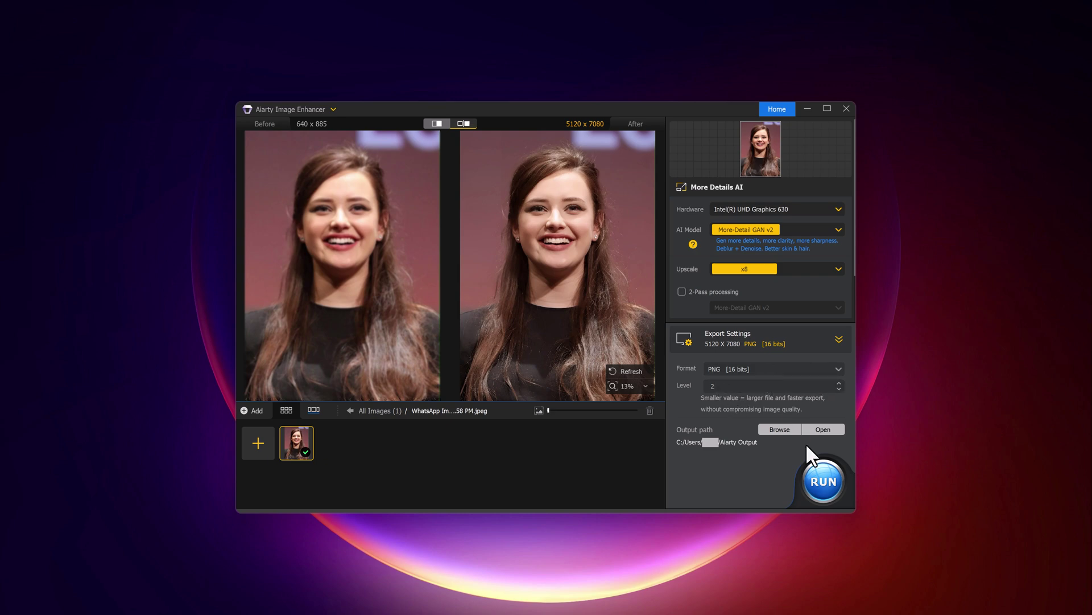
left_click(823, 483)
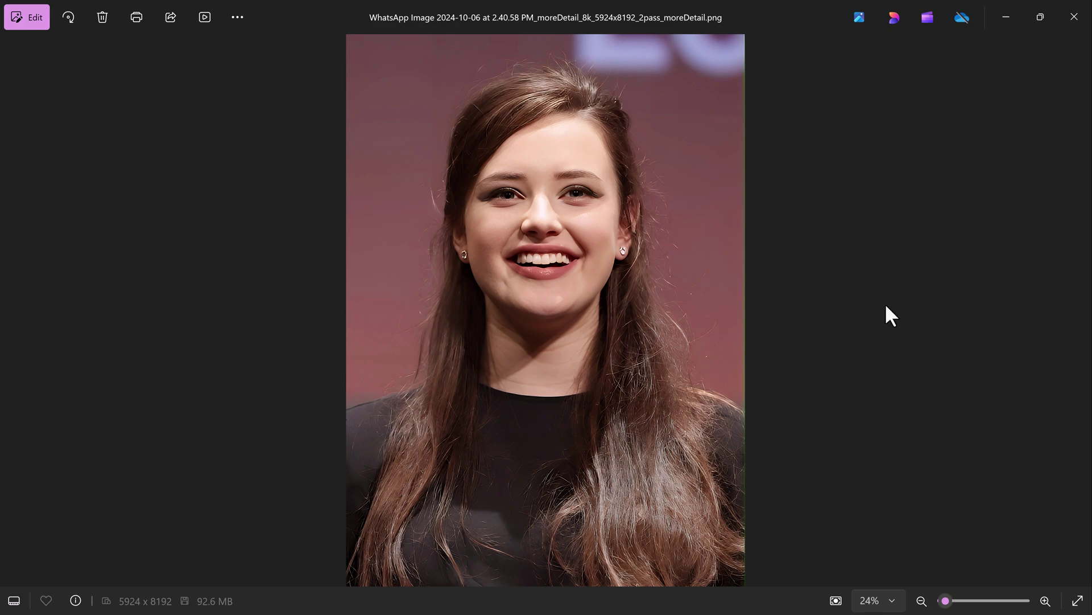
Zoom in and back out on the exported 5924 x 8192 PNG in Photos
scroll(616, 307, "up", 3)
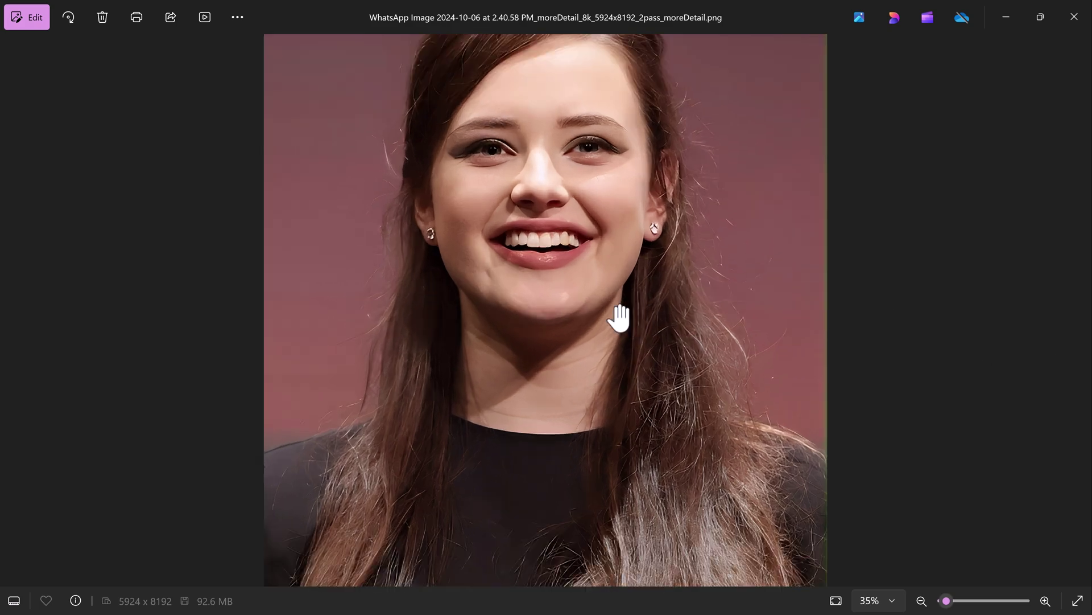
scroll(618, 318, "up", 1)
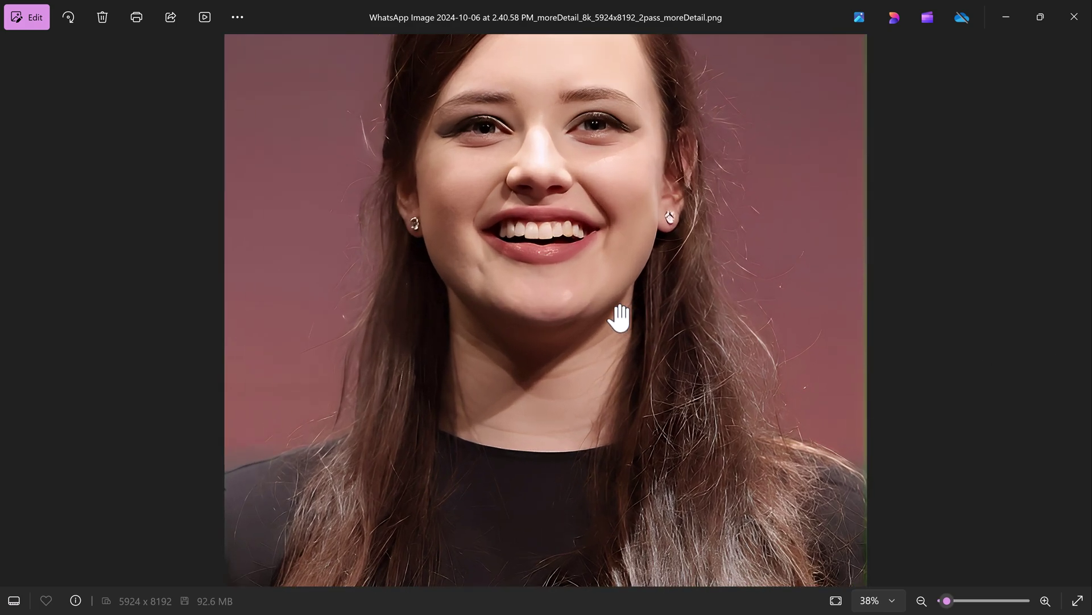
scroll(619, 318, "down", 2)
scroll(616, 308, "down", 1)
scroll(616, 308, "down", 1)
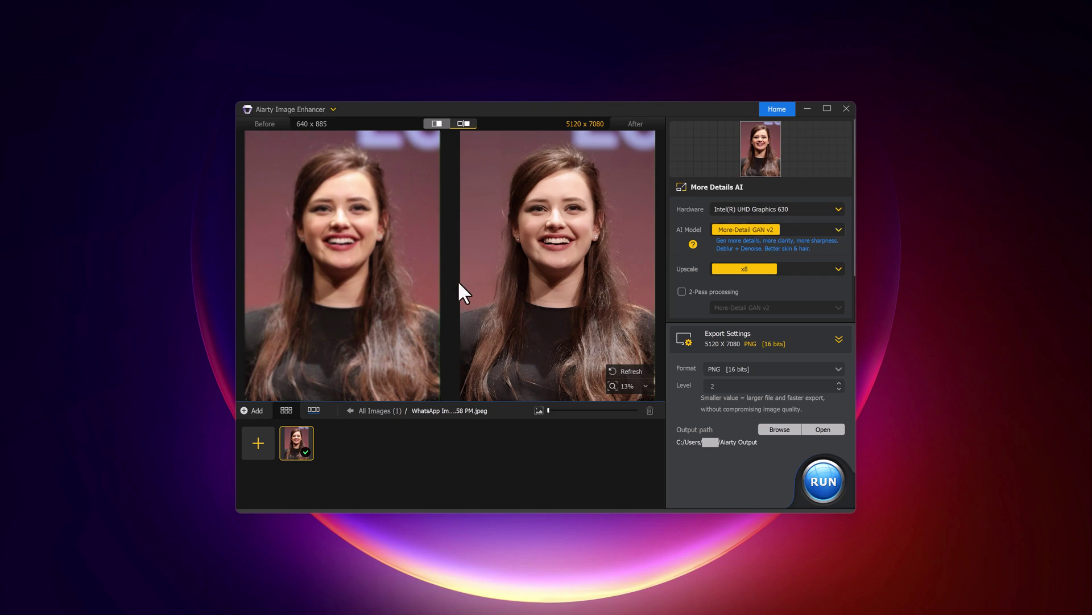
scroll(507, 276, "up", 2)
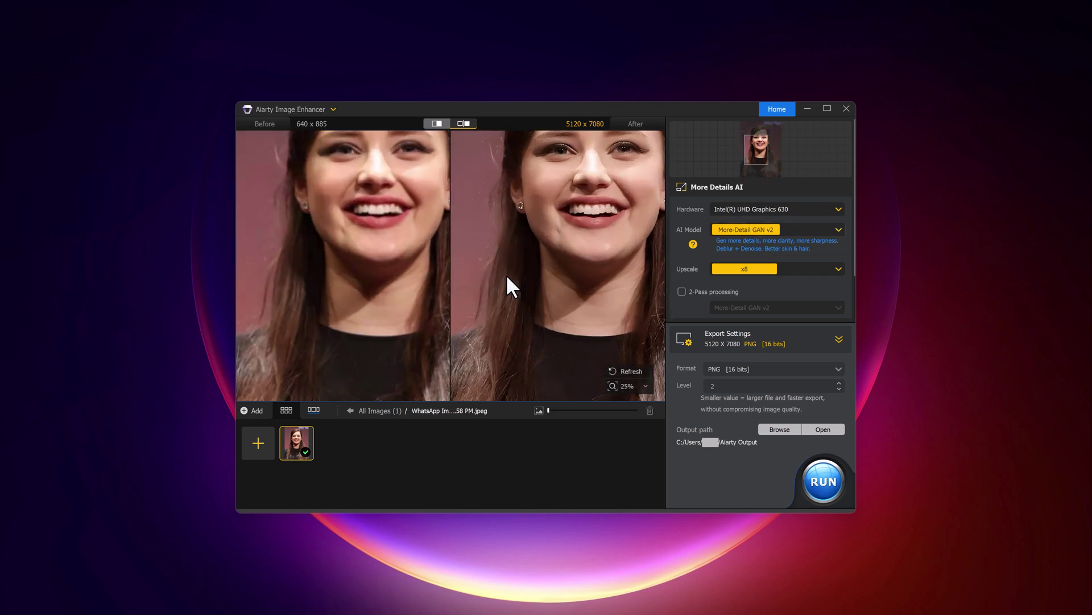
scroll(507, 277, "down", 2)
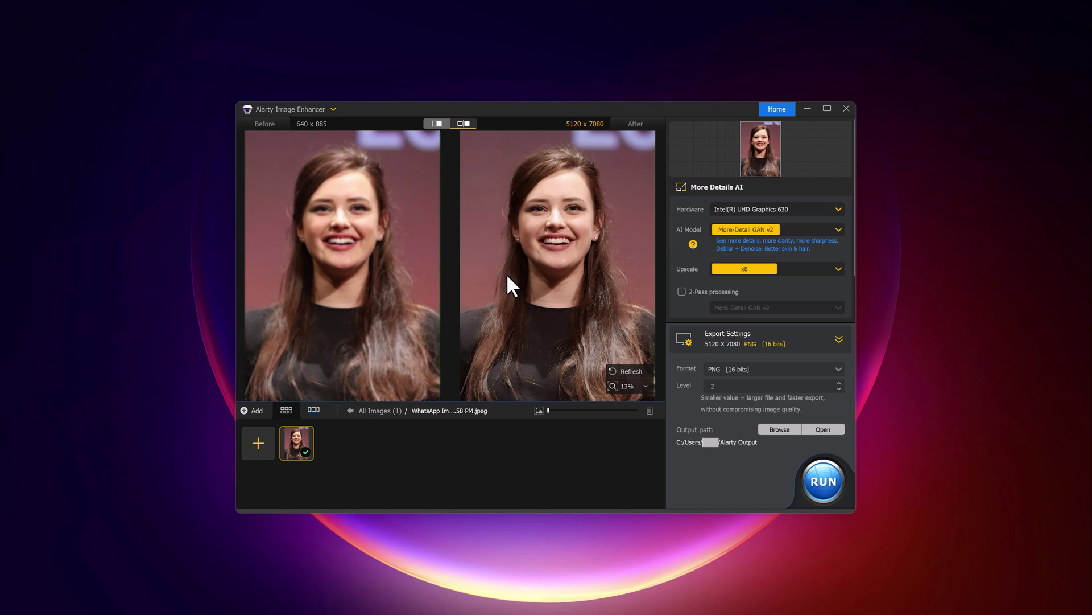
scroll(592, 254, "up", 3)
scroll(591, 251, "up", 2)
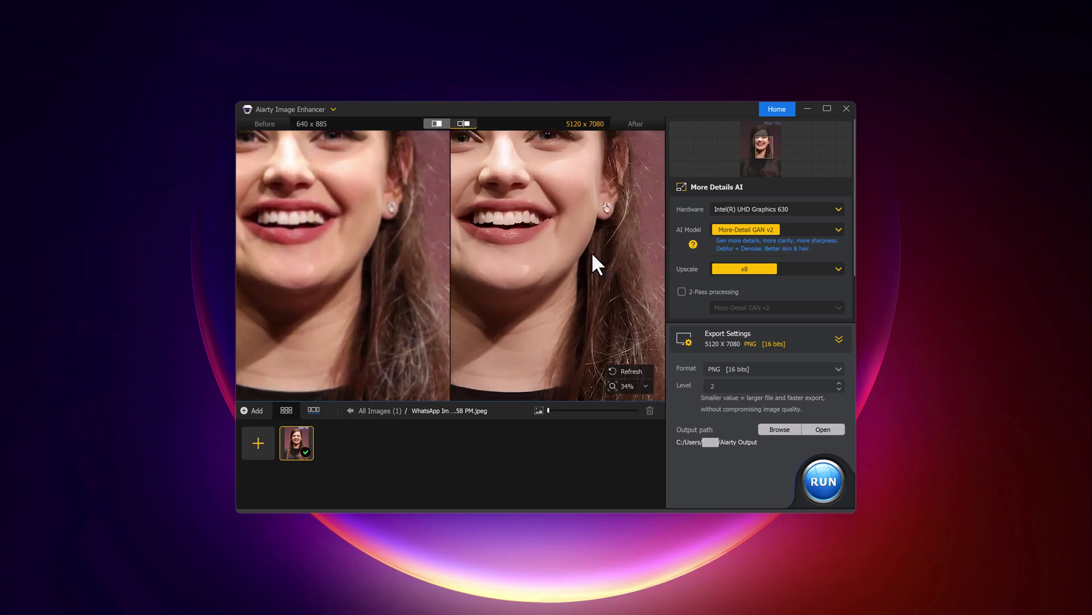
scroll(591, 252, "down", 5)
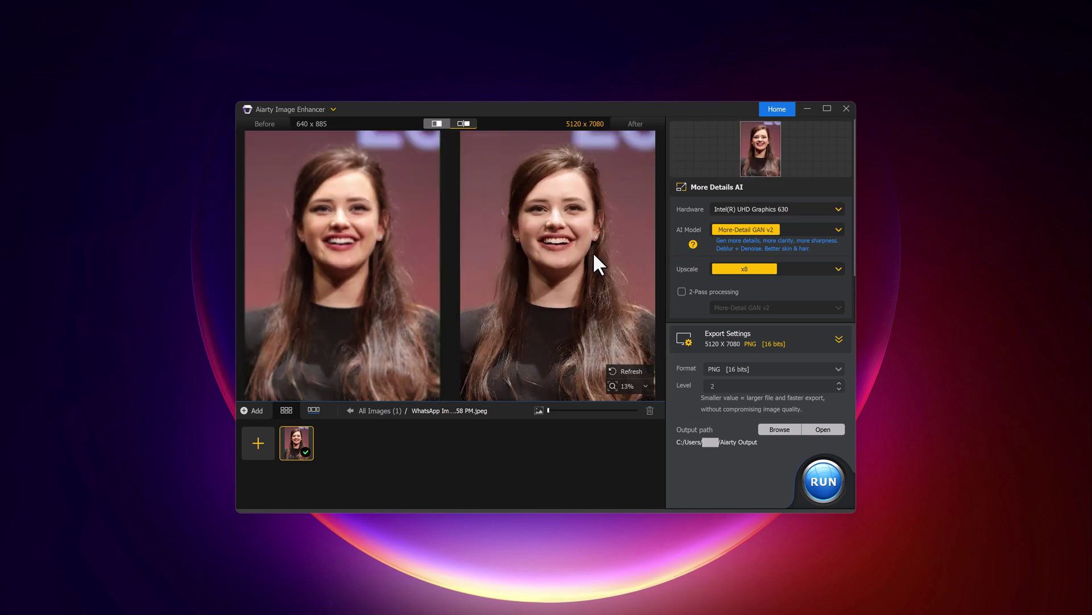